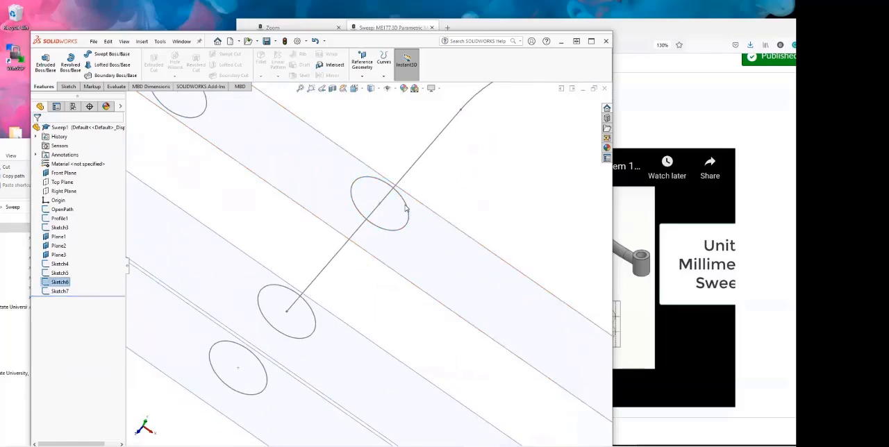
Step: Set up a swept boss using the Sketch6 circle on Plane3 as the profile and OpenPath as the path
{"action": "left_click", "coordinate": [86, 56]}
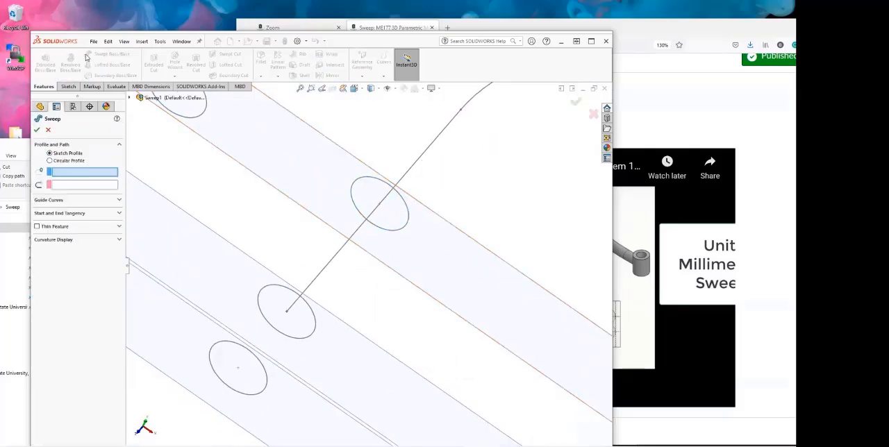
{"action": "left_click", "coordinate": [384, 185]}
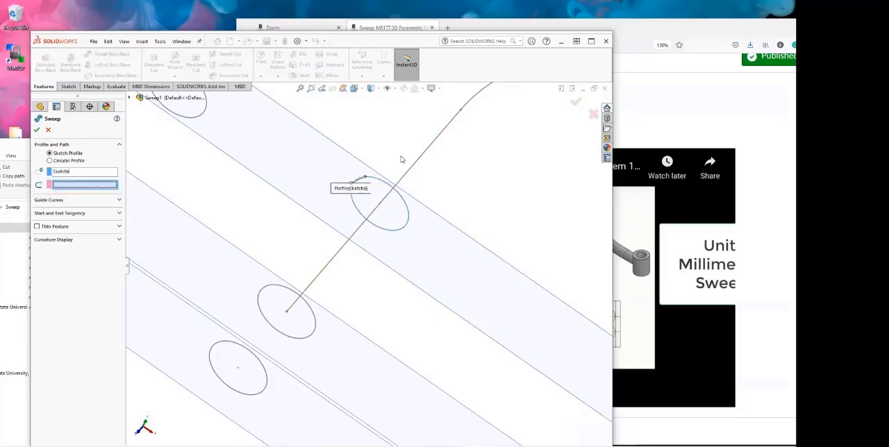
{"action": "left_click", "coordinate": [413, 167]}
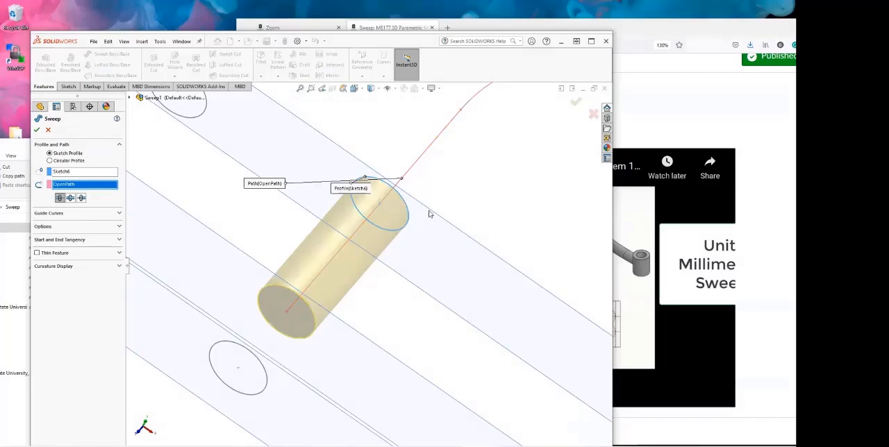
{"action": "middle_click_drag", "start_coordinate": [431, 212], "coordinate": [385, 250]}
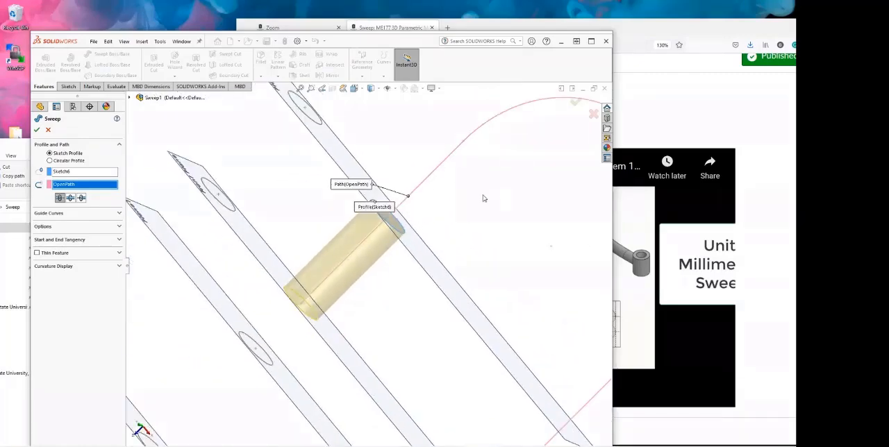
{"action": "middle_click_drag", "start_coordinate": [484, 198], "coordinate": [415, 202]}
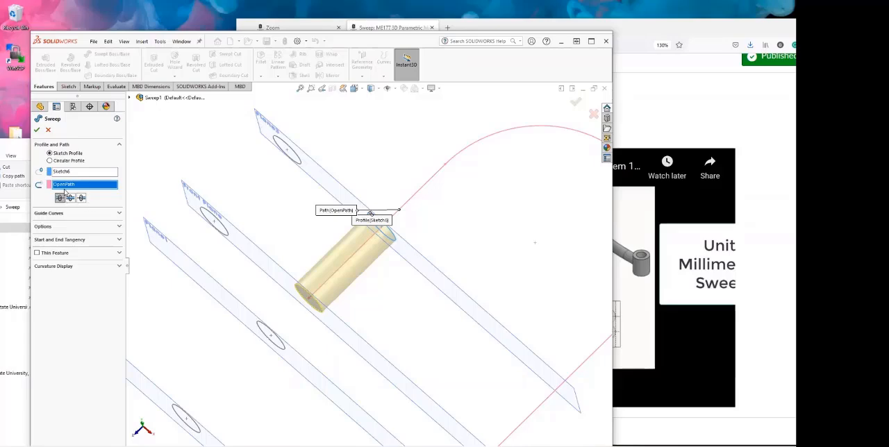
{"action": "left_click", "coordinate": [591, 42]}
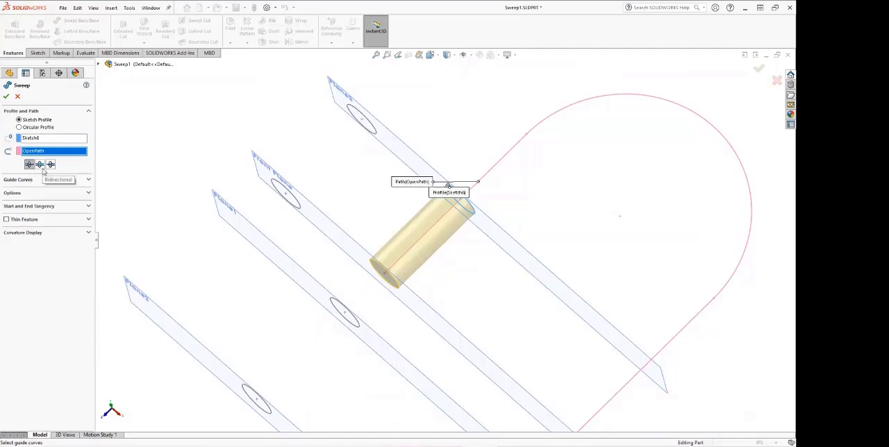
Step: Preview the sweep in Direction 1, Direction 2 and Bidirectional, and cancel the sweep
{"action": "left_click", "coordinate": [42, 168]}
{"action": "key", "text": "f"}
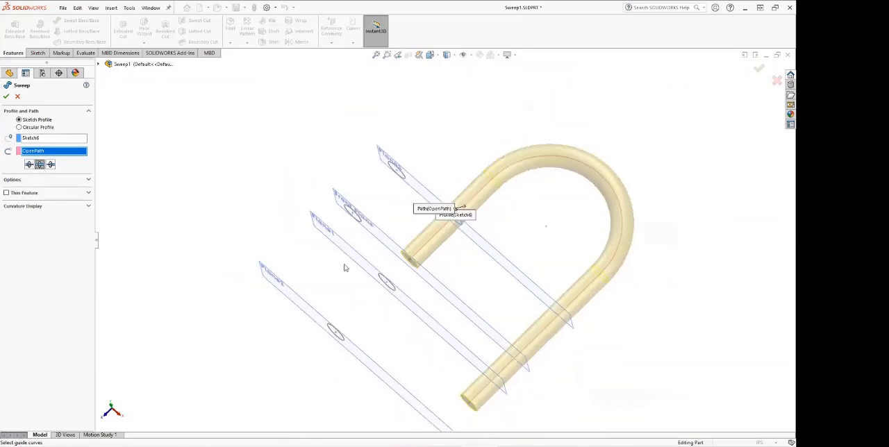
{"action": "left_click", "coordinate": [51, 166]}
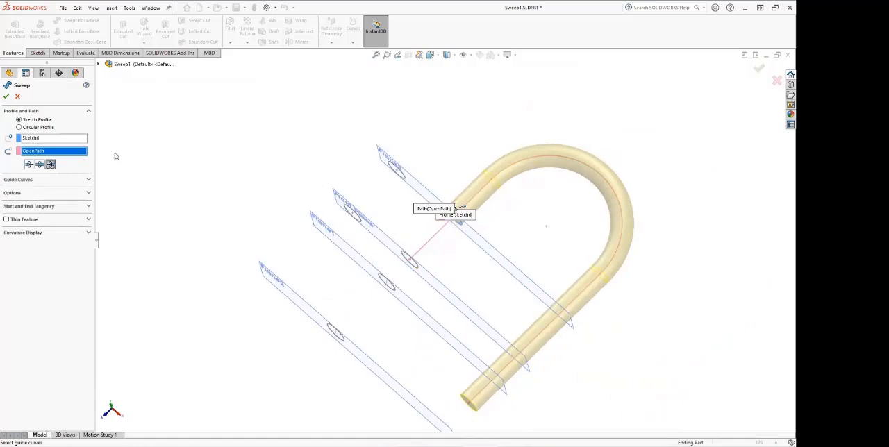
{"action": "left_click", "coordinate": [28, 165]}
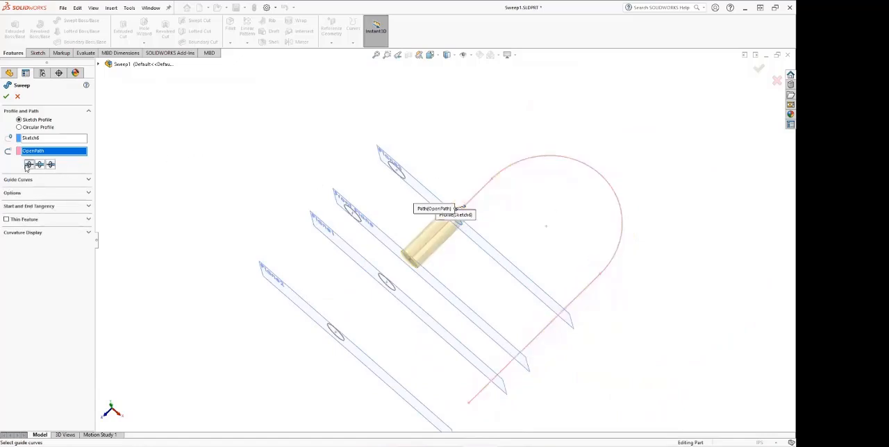
{"action": "left_click", "coordinate": [51, 166]}
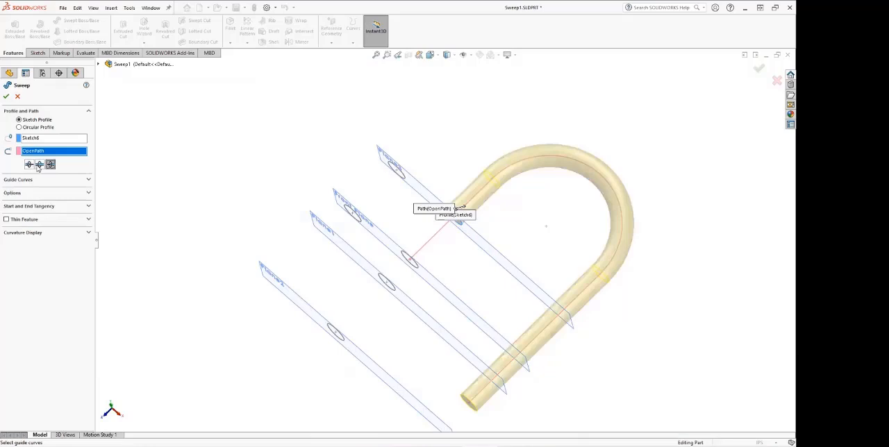
{"action": "left_click", "coordinate": [39, 165]}
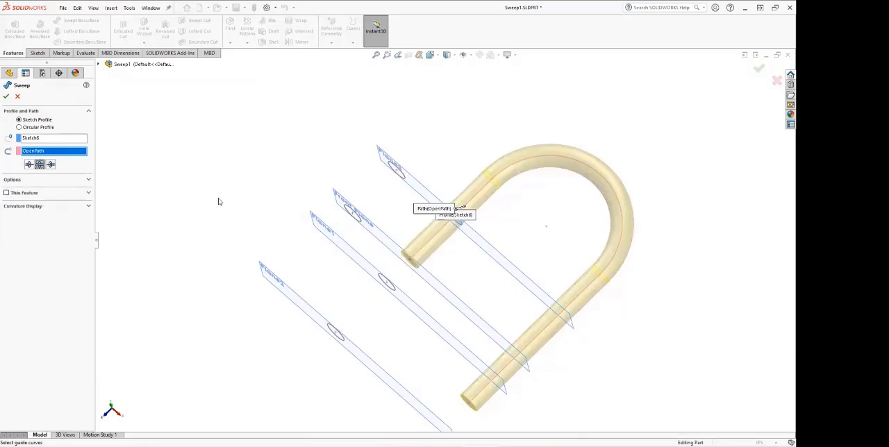
{"action": "middle_click_drag", "start_coordinate": [219, 199], "coordinate": [229, 157]}
{"action": "scroll", "coordinate": [592, 261], "scroll_direction": "down", "scroll_amount": 2}
{"action": "scroll", "coordinate": [480, 236], "scroll_direction": "down", "scroll_amount": 1}
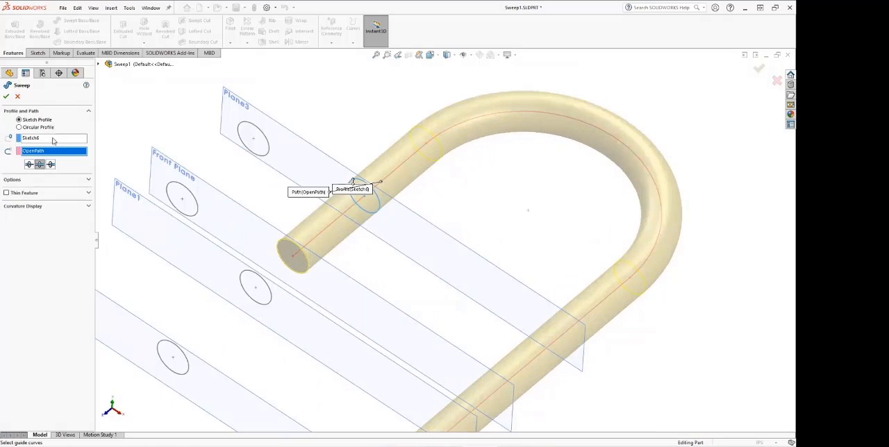
{"action": "left_click", "coordinate": [17, 96]}
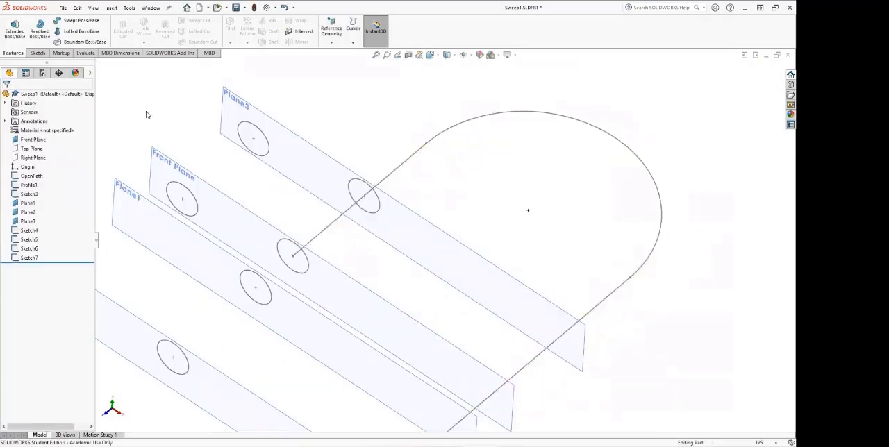
Step: Examine the profile circles on the Front Plane, comparing the one at the path's end with the one offset from the path
{"action": "scroll", "coordinate": [264, 219], "scroll_direction": "up", "scroll_amount": 1}
{"action": "scroll", "coordinate": [264, 220], "scroll_direction": "down", "scroll_amount": 1}
{"action": "scroll", "coordinate": [284, 218], "scroll_direction": "down", "scroll_amount": 1}
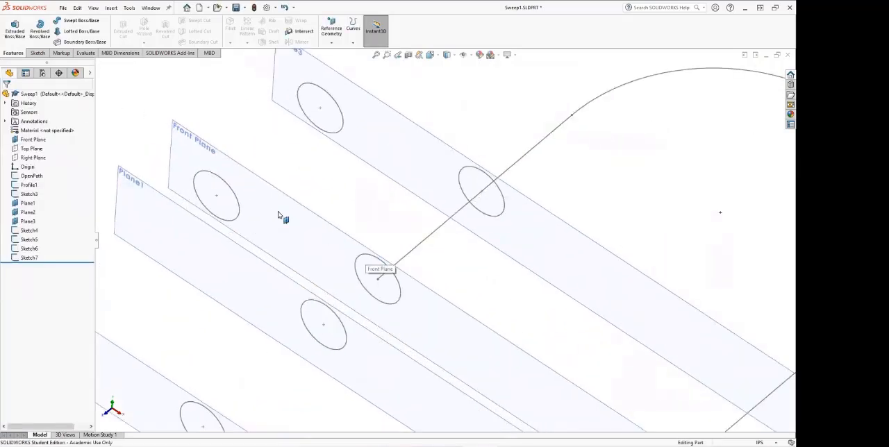
{"action": "scroll", "coordinate": [377, 269], "scroll_direction": "down", "scroll_amount": 2}
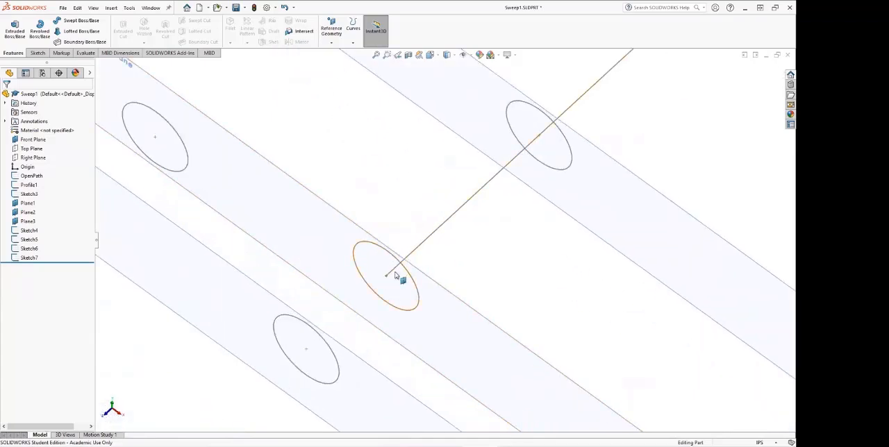
{"action": "scroll", "coordinate": [389, 275], "scroll_direction": "down", "scroll_amount": 1}
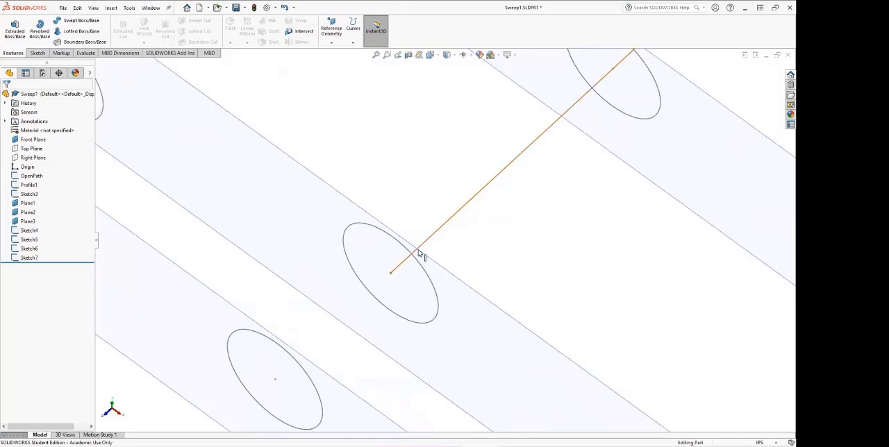
{"action": "scroll", "coordinate": [389, 236], "scroll_direction": "up", "scroll_amount": 3}
{"action": "scroll", "coordinate": [244, 159], "scroll_direction": "down", "scroll_amount": 2}
{"action": "left_click", "coordinate": [235, 141]}
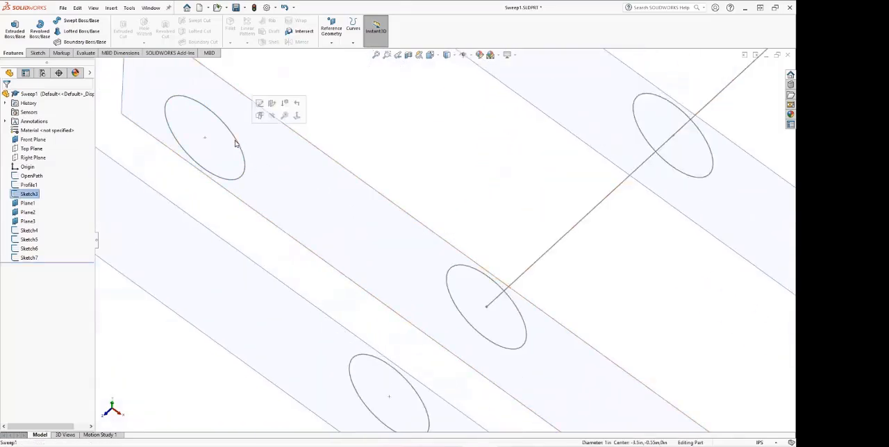
{"action": "scroll", "coordinate": [284, 146], "scroll_direction": "up", "scroll_amount": 2}
{"action": "left_click", "coordinate": [407, 153]}
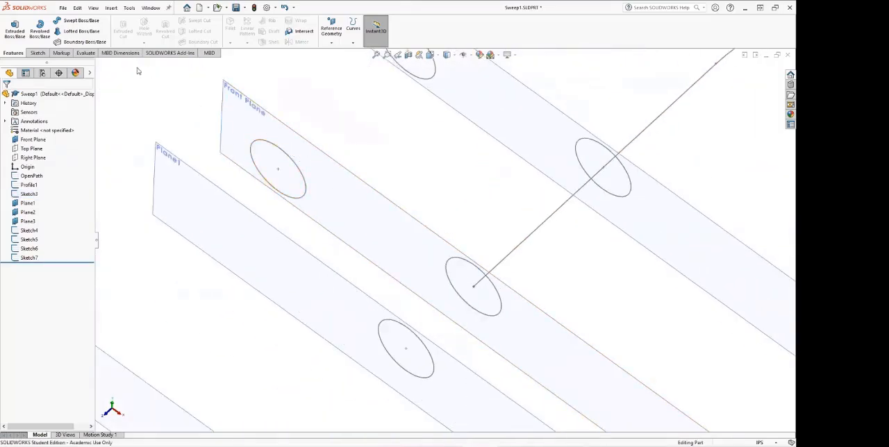
Step: Create a swept boss from the offset Sketch3 circle on the Front Plane along OpenPath
{"action": "left_click", "coordinate": [70, 21]}
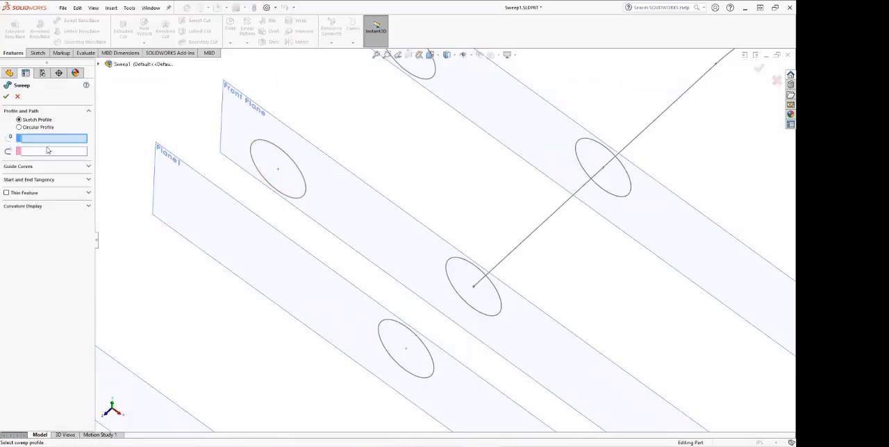
{"action": "left_click", "coordinate": [285, 153]}
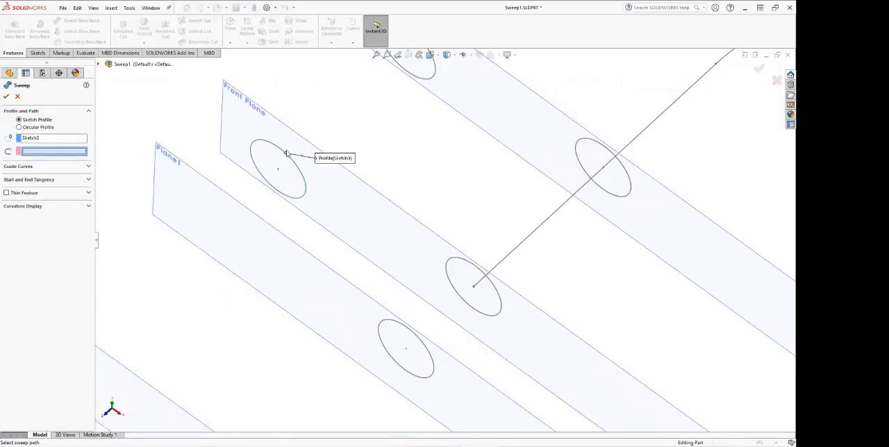
{"action": "left_click", "coordinate": [530, 241]}
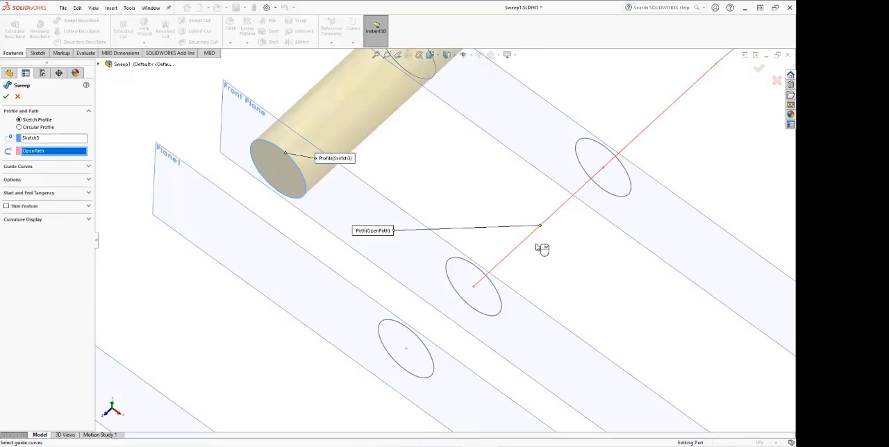
{"action": "scroll", "coordinate": [560, 249], "scroll_direction": "down", "scroll_amount": 2}
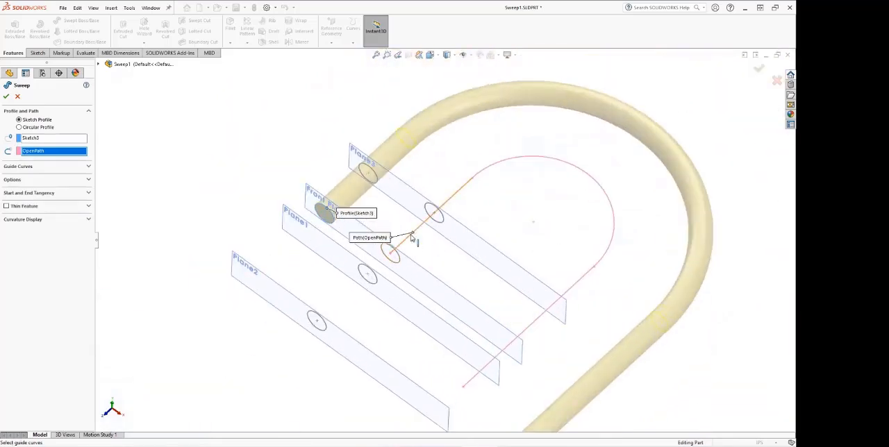
{"action": "scroll", "coordinate": [445, 231], "scroll_direction": "up", "scroll_amount": 3}
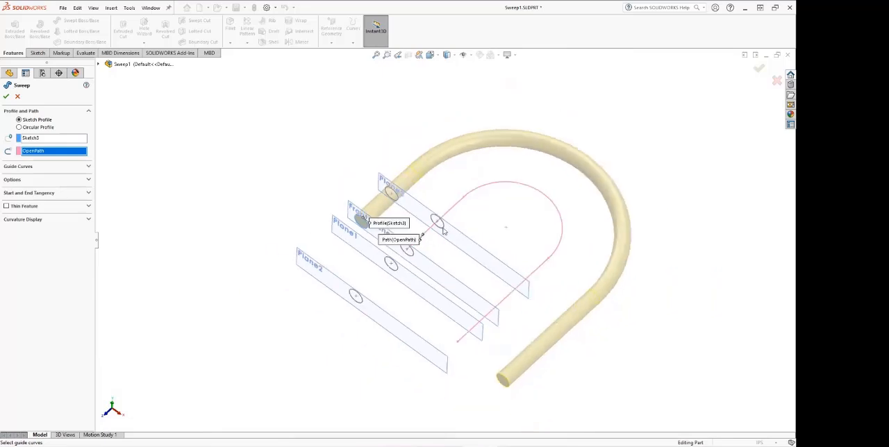
{"action": "left_click", "coordinate": [6, 96]}
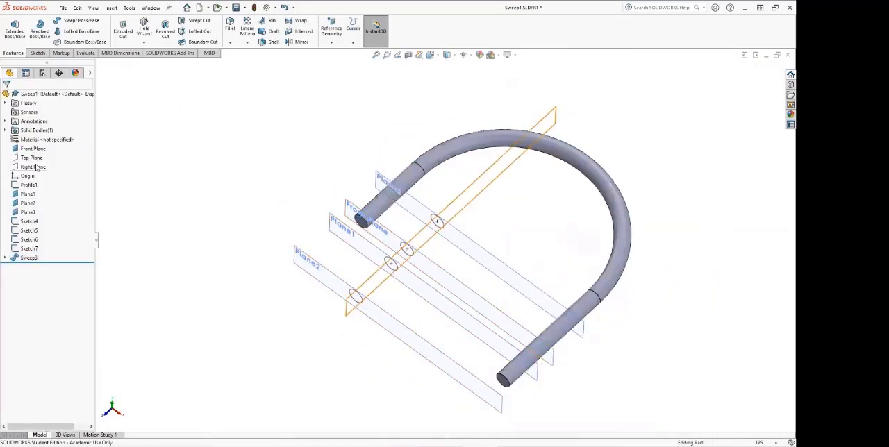
Step: Show the OpenPath sketch used by the sweep feature
{"action": "left_click", "coordinate": [6, 258]}
{"action": "left_click", "coordinate": [45, 276]}
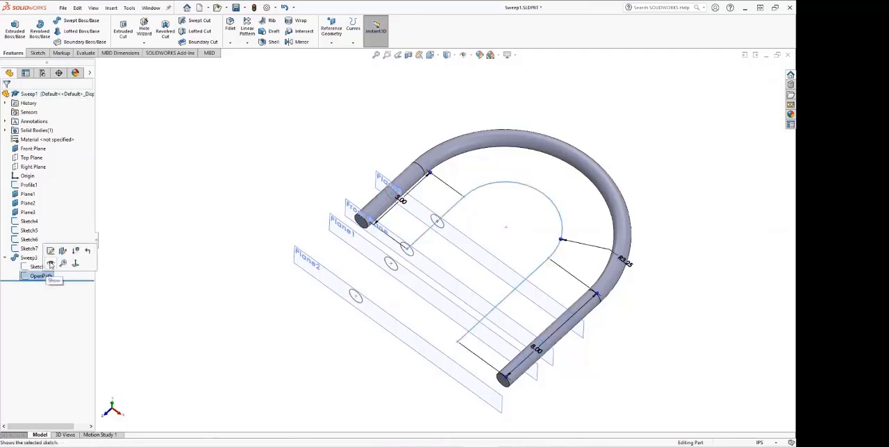
{"action": "left_click", "coordinate": [50, 263]}
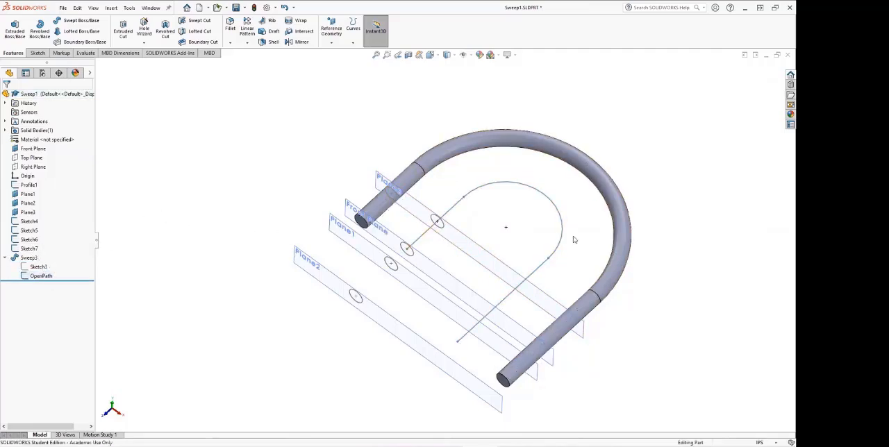
Step: Delete the sweep made from the offset circle, keeping its profile and path sketches
{"action": "scroll", "coordinate": [431, 264], "scroll_direction": "down", "scroll_amount": 3}
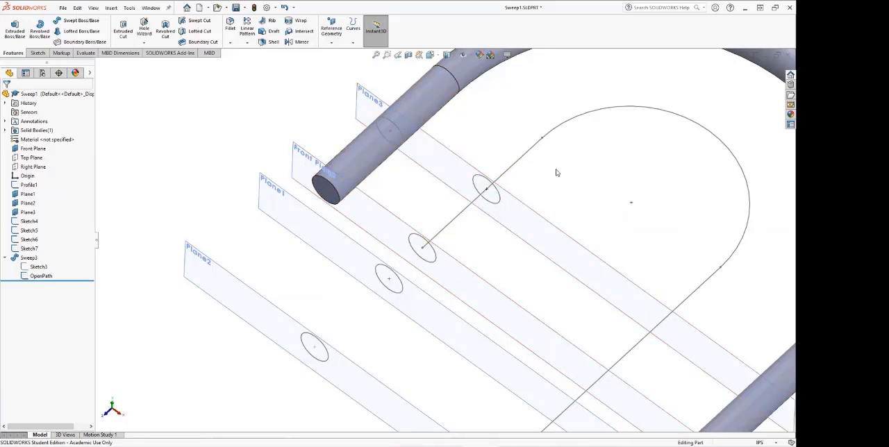
{"action": "left_click", "coordinate": [408, 141]}
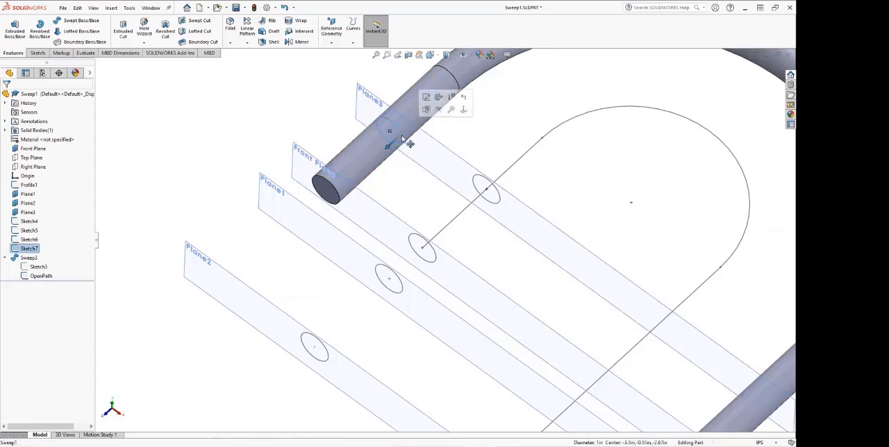
{"action": "left_click", "coordinate": [197, 164]}
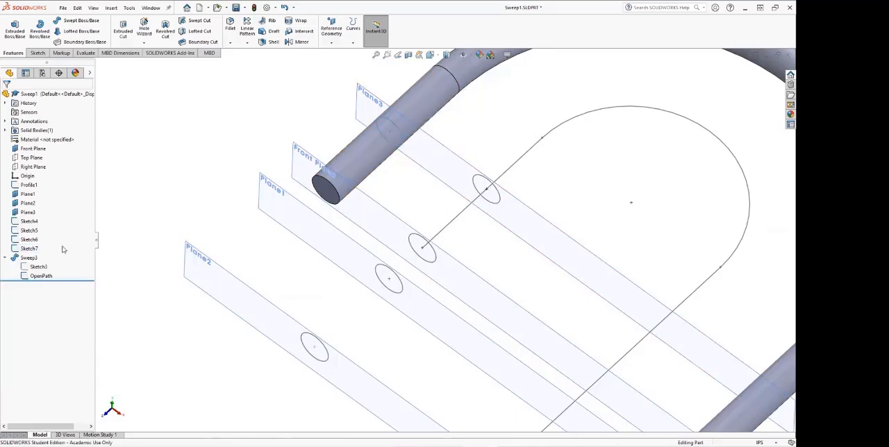
{"action": "right_click", "coordinate": [28, 257]}
{"action": "left_click", "coordinate": [155, 257]}
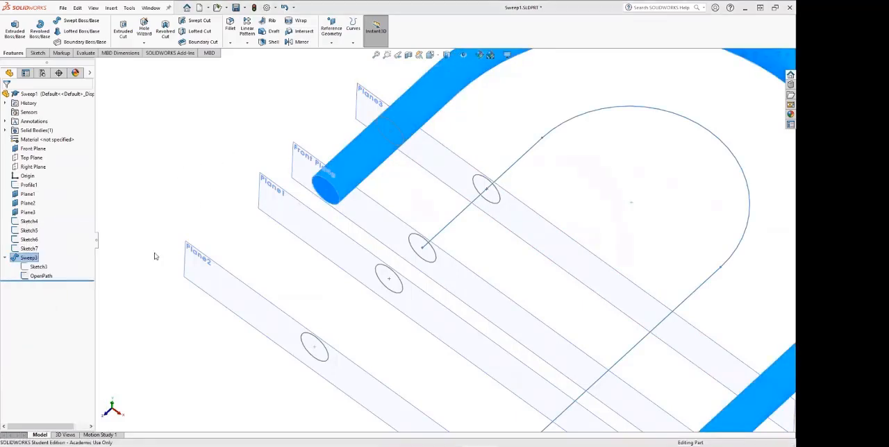
{"action": "left_click", "coordinate": [439, 217]}
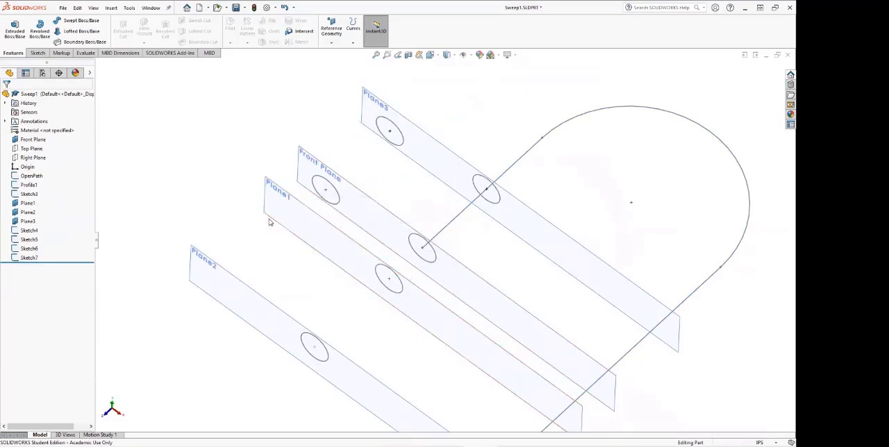
Step: Create a swept boss from the Sketch4 circle on Plane1 along OpenPath
{"action": "scroll", "coordinate": [305, 246], "scroll_direction": "up", "scroll_amount": 2}
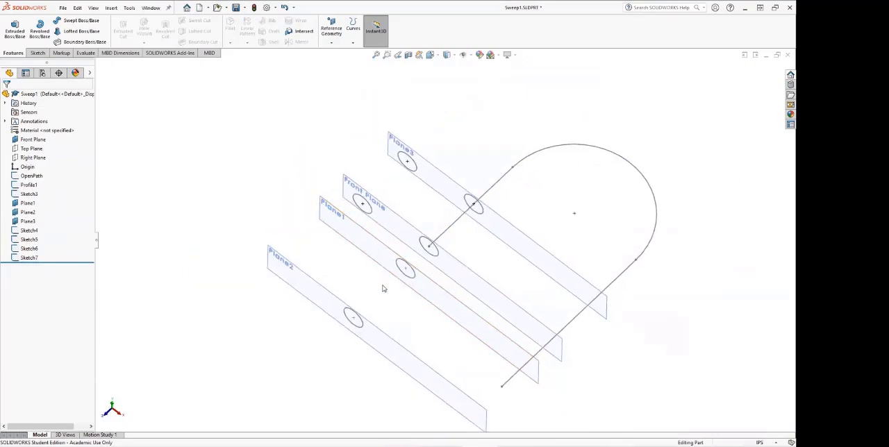
{"action": "scroll", "coordinate": [384, 288], "scroll_direction": "down", "scroll_amount": 1}
{"action": "scroll", "coordinate": [445, 283], "scroll_direction": "down", "scroll_amount": 4}
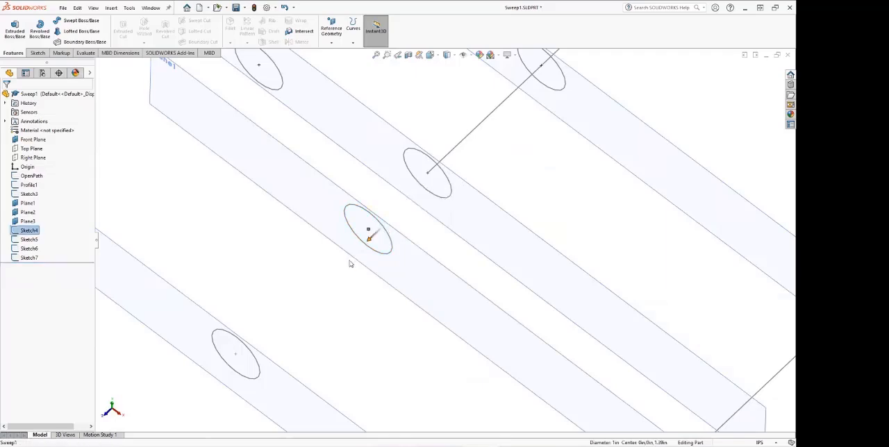
{"action": "scroll", "coordinate": [401, 268], "scroll_direction": "up", "scroll_amount": 2}
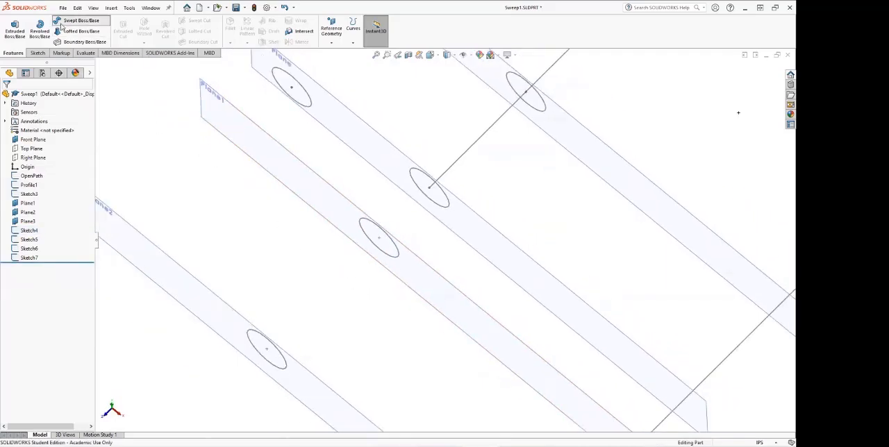
{"action": "left_click", "coordinate": [78, 20]}
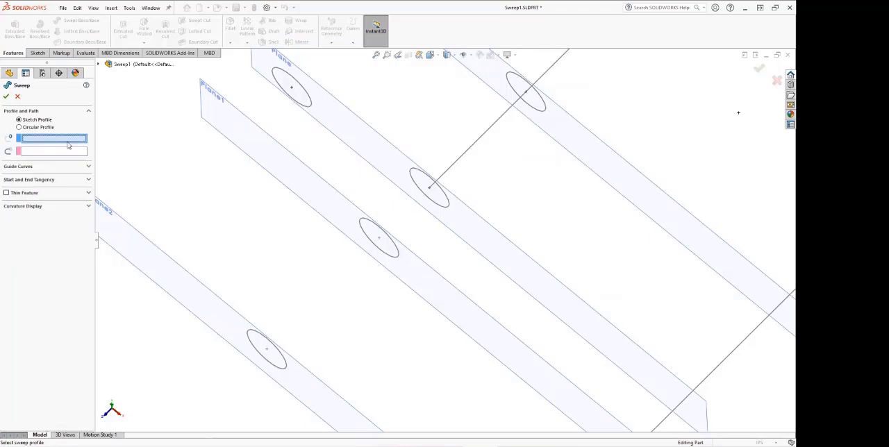
{"action": "left_click", "coordinate": [369, 225]}
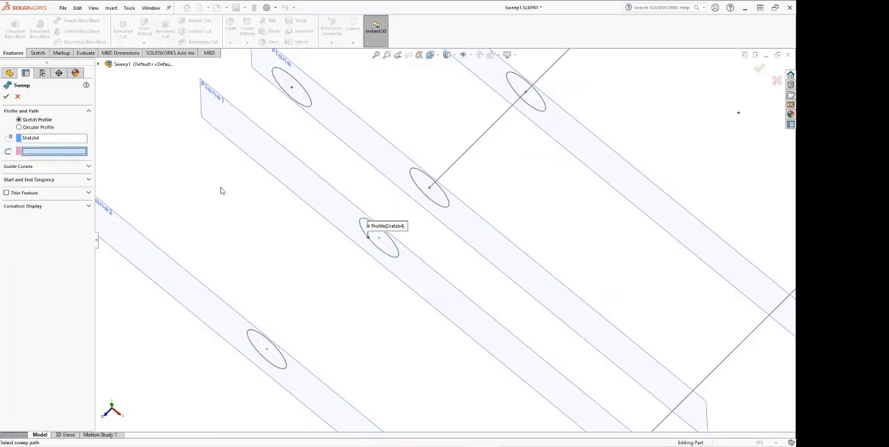
{"action": "left_click", "coordinate": [457, 164]}
{"action": "scroll", "coordinate": [499, 207], "scroll_direction": "up", "scroll_amount": 3}
{"action": "scroll", "coordinate": [498, 204], "scroll_direction": "down", "scroll_amount": 5}
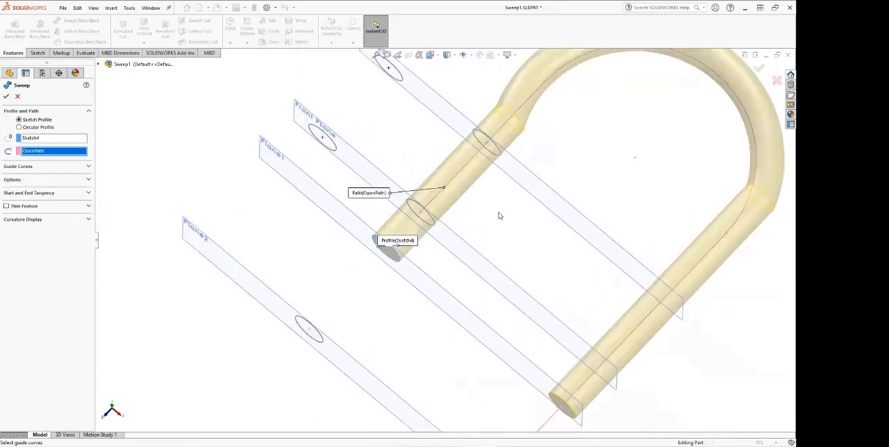
{"action": "scroll", "coordinate": [556, 154], "scroll_direction": "up", "scroll_amount": 5}
{"action": "middle_click_drag", "start_coordinate": [557, 154], "coordinate": [535, 204], "text": "ctrl"}
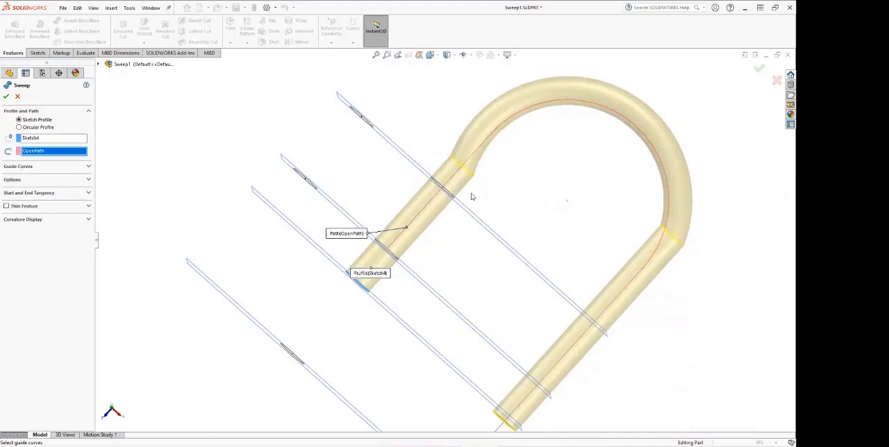
{"action": "left_click", "coordinate": [6, 96]}
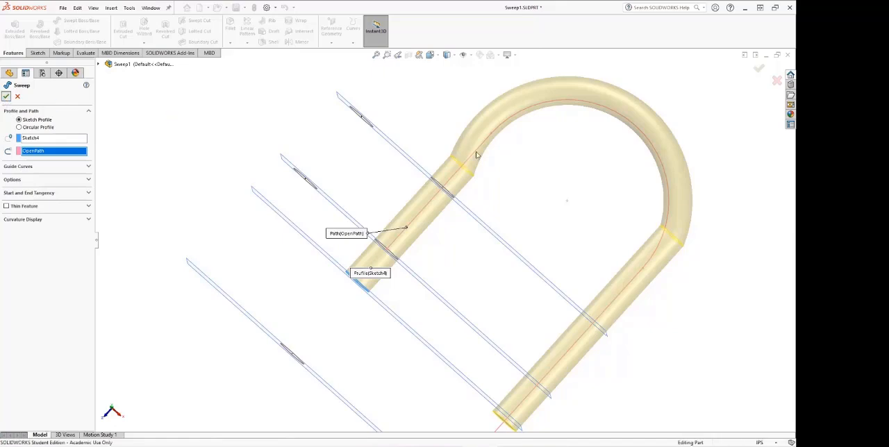
{"action": "middle_click_drag", "start_coordinate": [549, 159], "coordinate": [537, 130]}
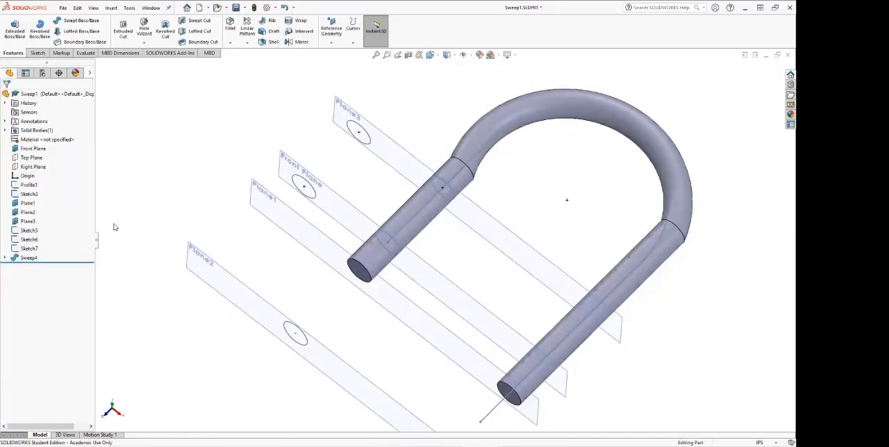
Step: Try to replace the sweep's profile with the Sketch5 circle on Plane2, keeping OpenPath as the path, and discard the edit
{"action": "right_click", "coordinate": [29, 258]}
{"action": "left_click", "coordinate": [33, 233]}
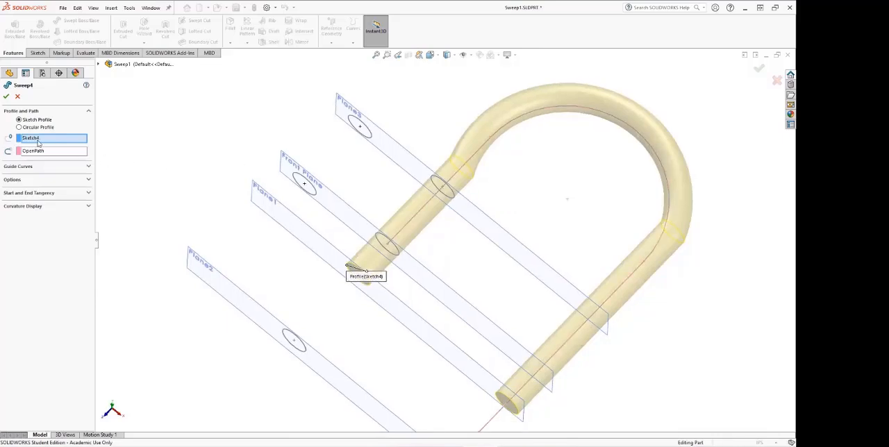
{"action": "middle_click_drag", "start_coordinate": [186, 206], "coordinate": [194, 180]}
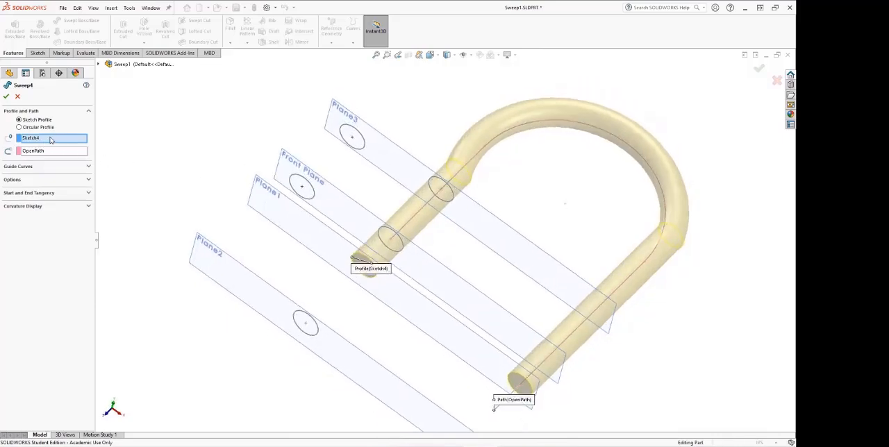
{"action": "right_click", "coordinate": [50, 140]}
{"action": "left_click", "coordinate": [72, 153]}
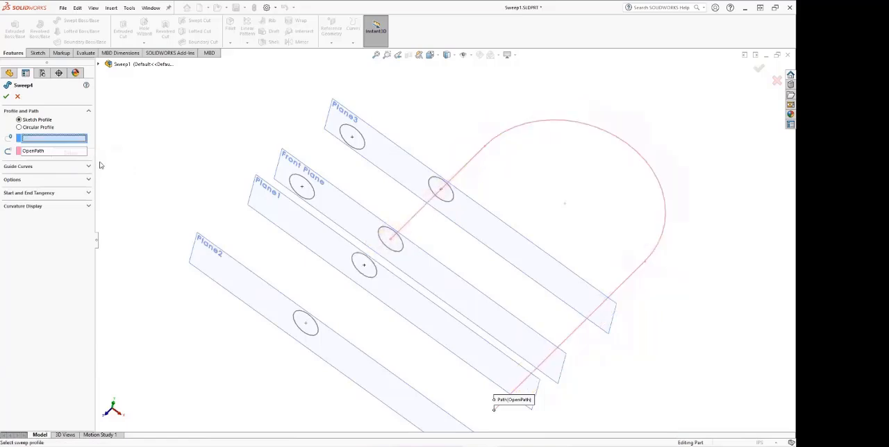
{"action": "left_click", "coordinate": [296, 316]}
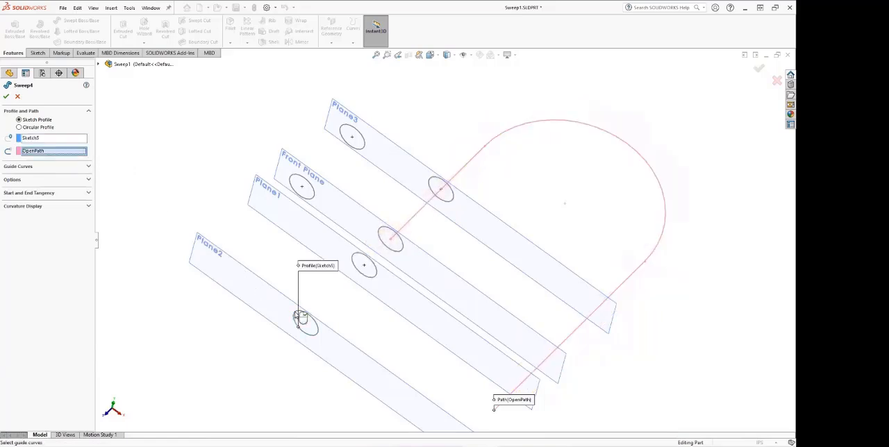
{"action": "left_click", "coordinate": [39, 139]}
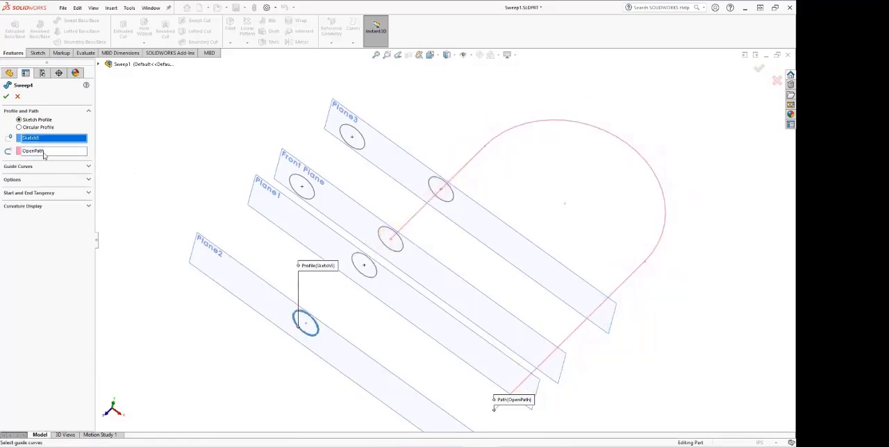
{"action": "left_click", "coordinate": [36, 150]}
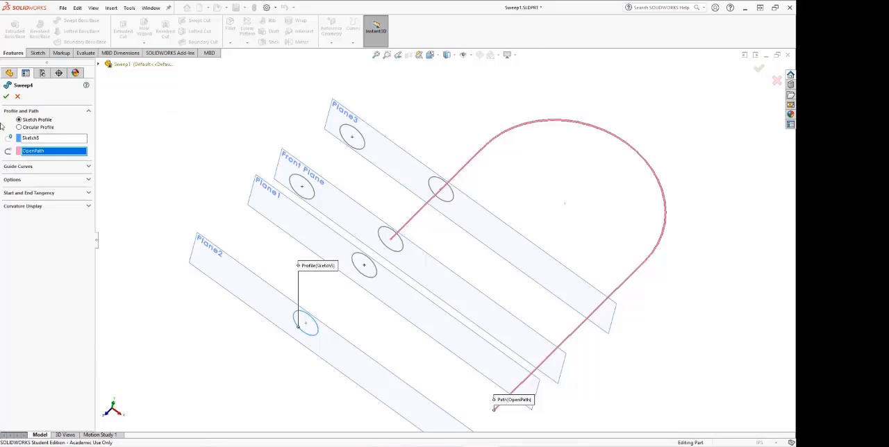
{"action": "left_click", "coordinate": [18, 98]}
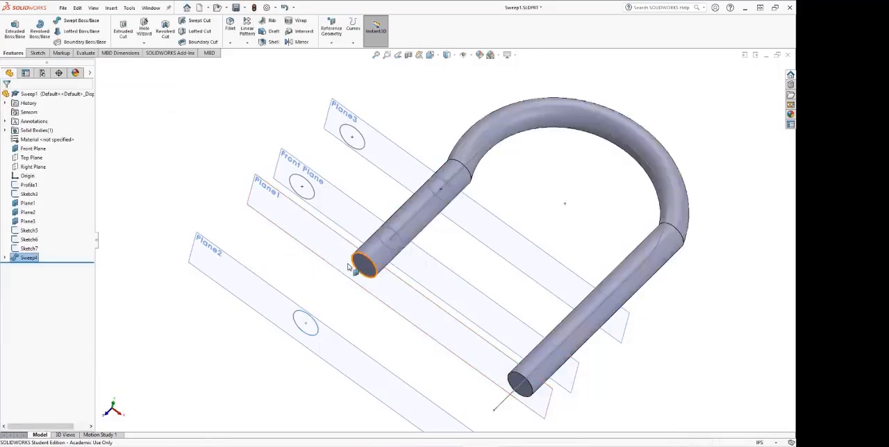
Step: Delete the sweep made from the Plane1 circle, keeping its absorbed profile and path sketches
{"action": "right_click", "coordinate": [28, 258]}
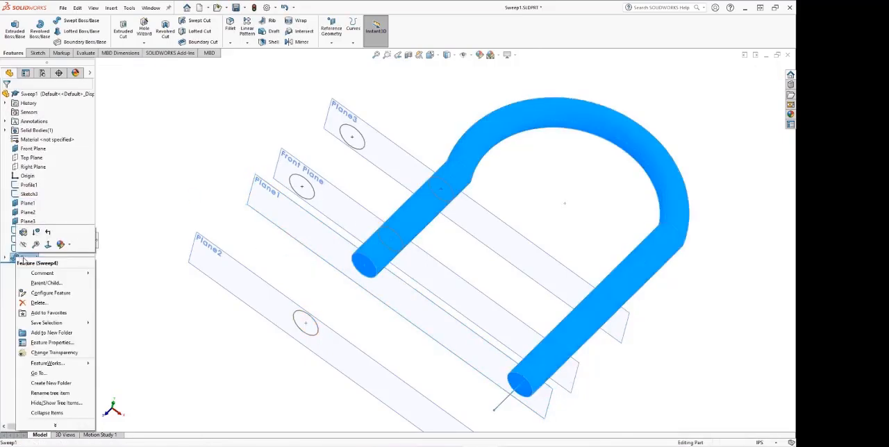
{"action": "left_click", "coordinate": [38, 303]}
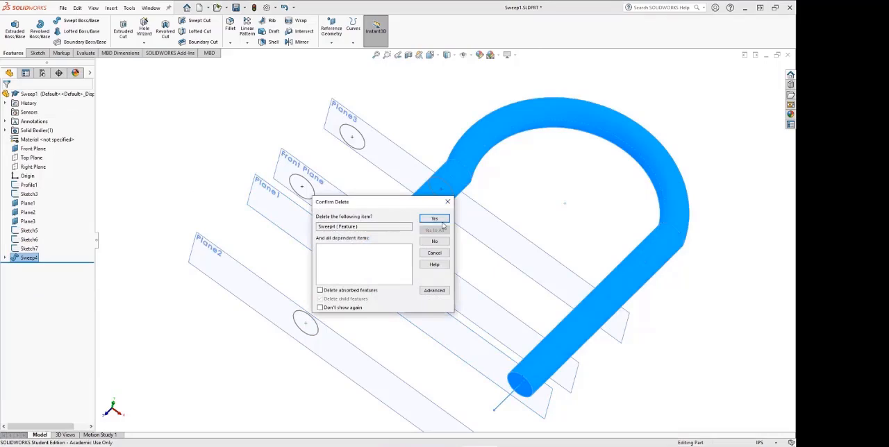
{"action": "left_click", "coordinate": [436, 220]}
Step: Examine where Plane1 and Plane2 and their profile circles lie relative to the two ends of the open path
{"action": "left_click", "coordinate": [376, 270]}
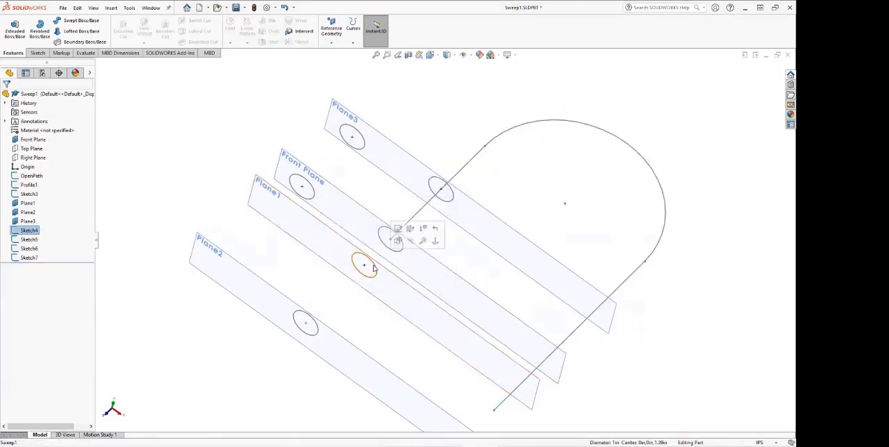
{"action": "left_click", "coordinate": [325, 332]}
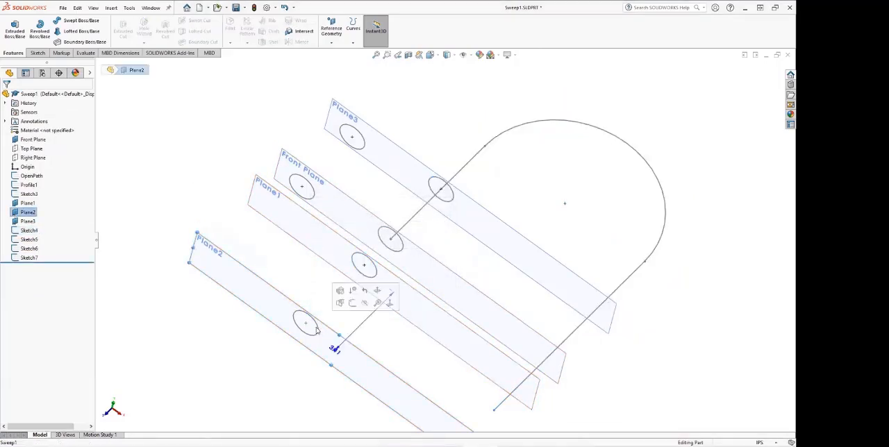
{"action": "middle_click_drag", "start_coordinate": [325, 334], "coordinate": [619, 337]}
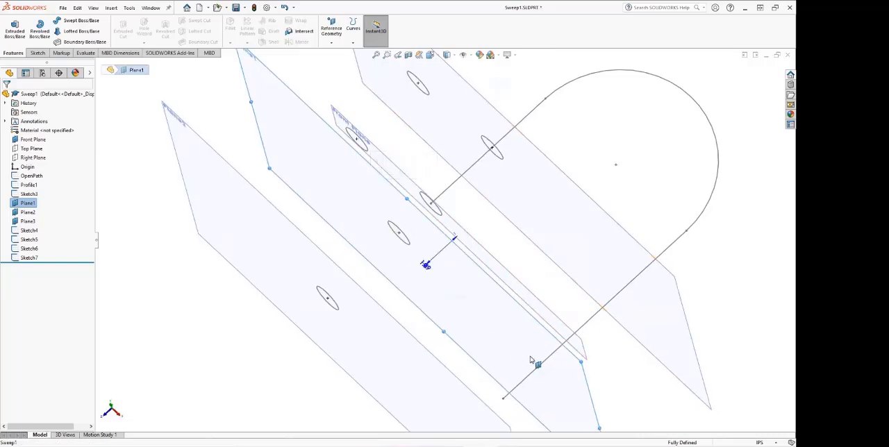
{"action": "middle_click_drag", "start_coordinate": [535, 363], "coordinate": [533, 365]}
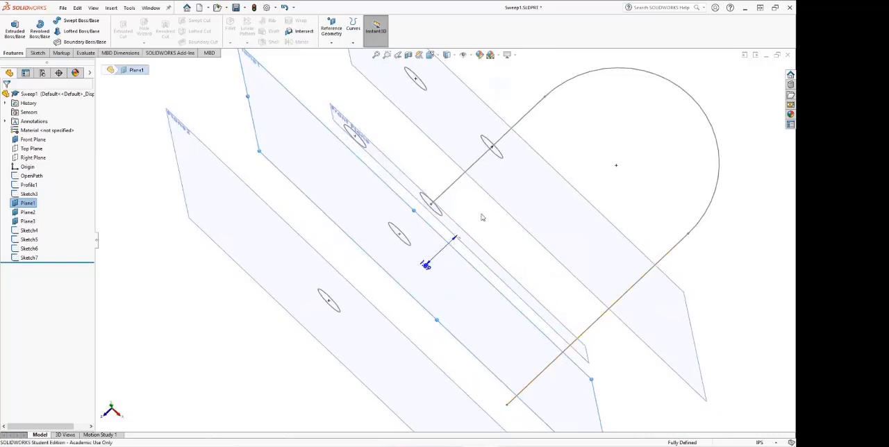
{"action": "left_click", "coordinate": [333, 332]}
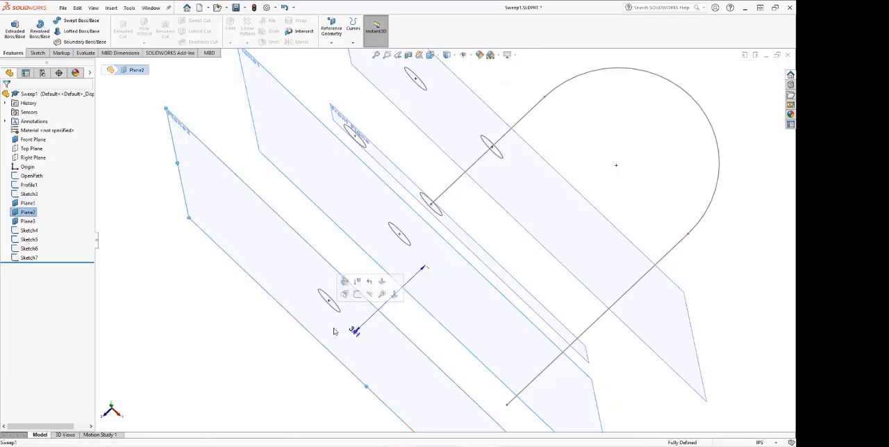
{"action": "middle_click_drag", "start_coordinate": [333, 332], "coordinate": [319, 346]}
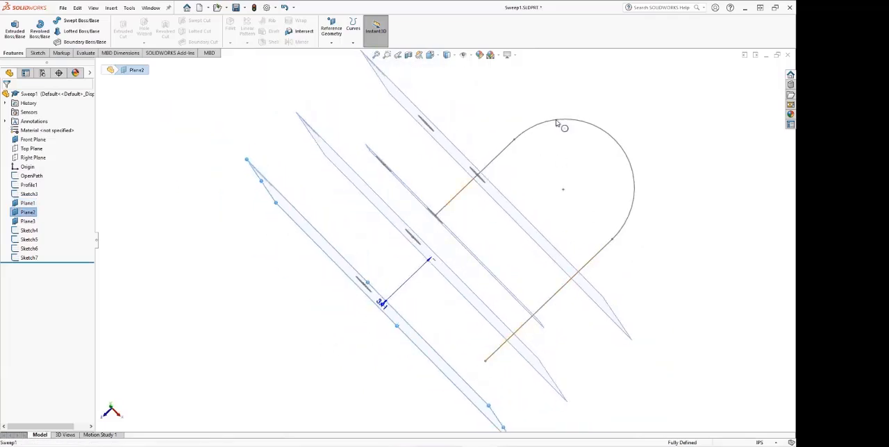
{"action": "middle_click_drag", "start_coordinate": [512, 309], "coordinate": [495, 306]}
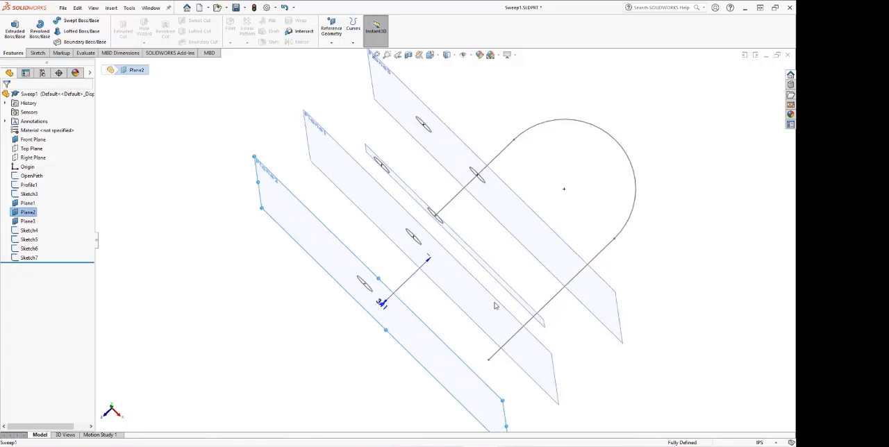
{"action": "left_click", "coordinate": [453, 279]}
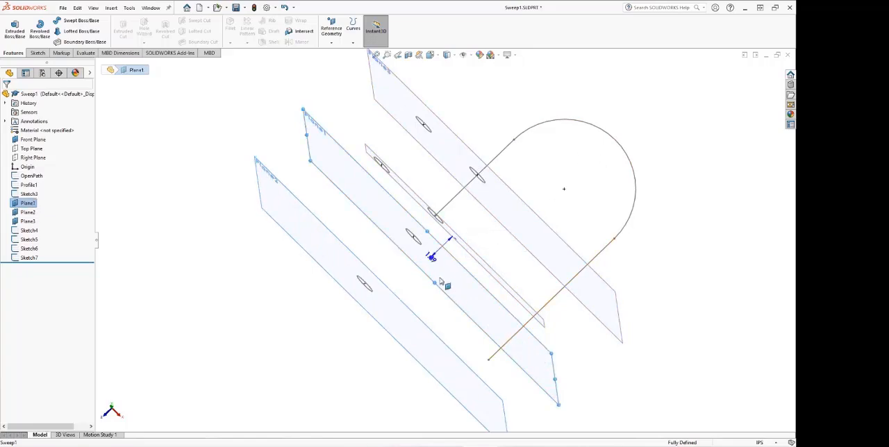
{"action": "left_click", "coordinate": [413, 283]}
{"action": "middle_click_drag", "start_coordinate": [414, 283], "coordinate": [457, 260]}
{"action": "left_click", "coordinate": [423, 257]}
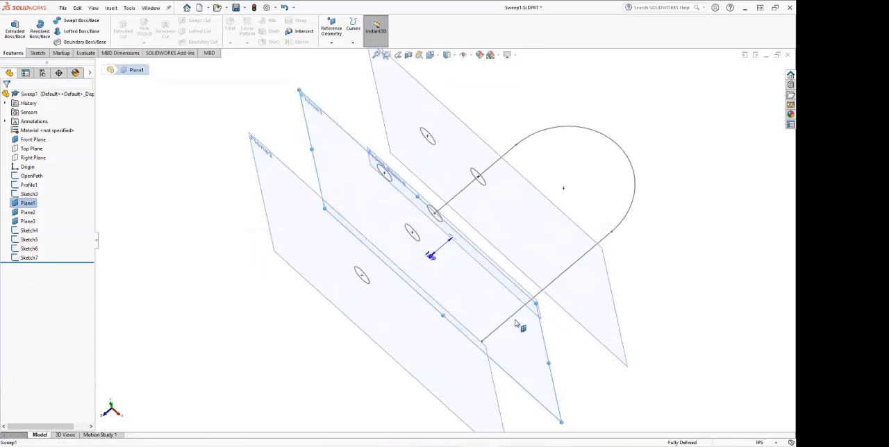
{"action": "middle_click_drag", "start_coordinate": [524, 320], "coordinate": [589, 325]}
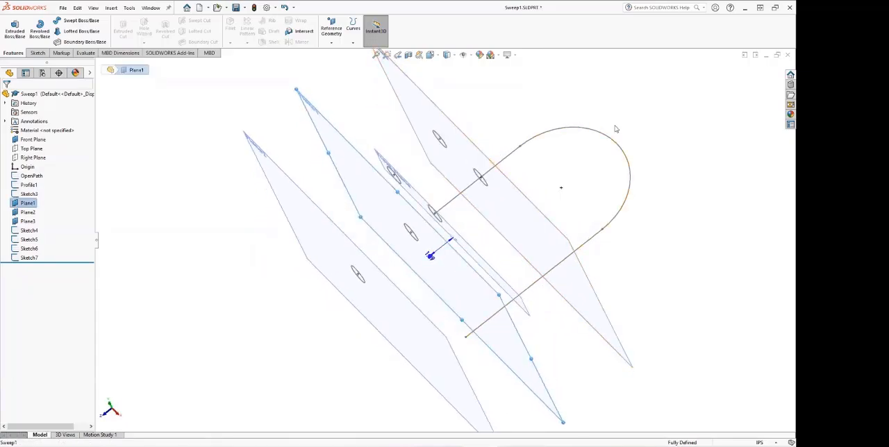